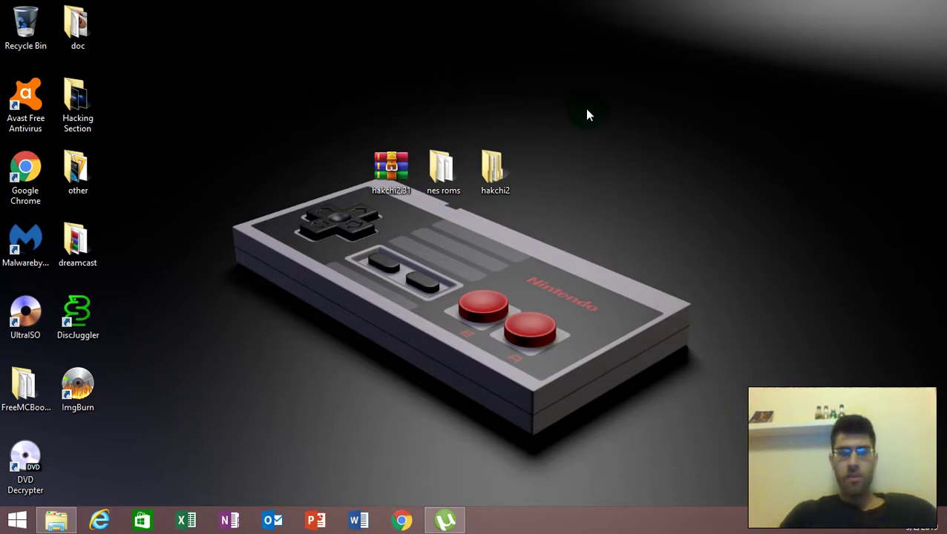
Step: View the hakchi2 v2.31 downloads on its GitHub releases page in Chrome, and close the browser
left_click(403, 519)
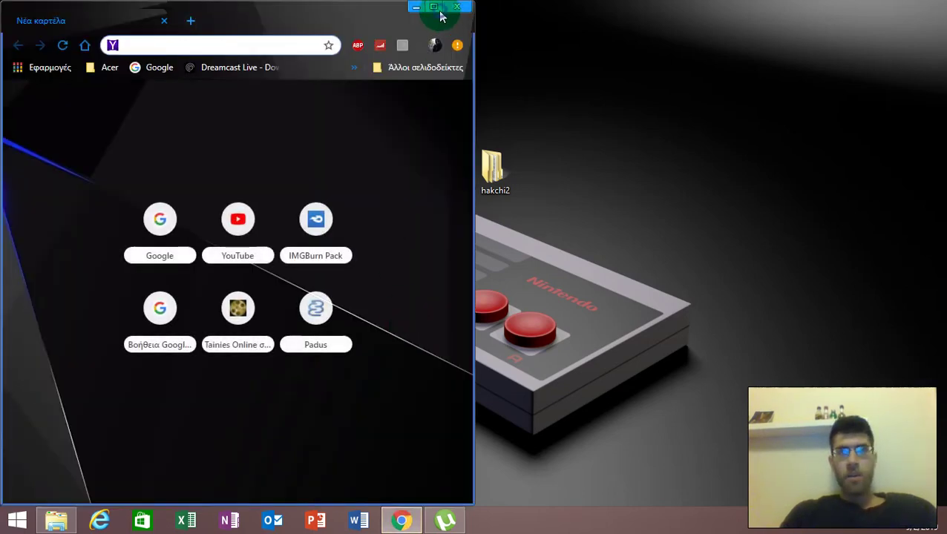
left_click(435, 7)
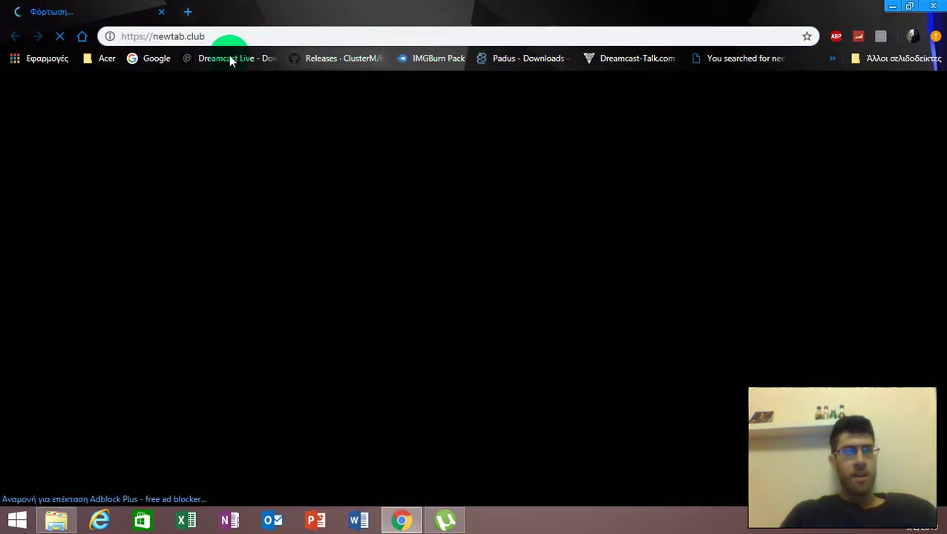
left_click(327, 60)
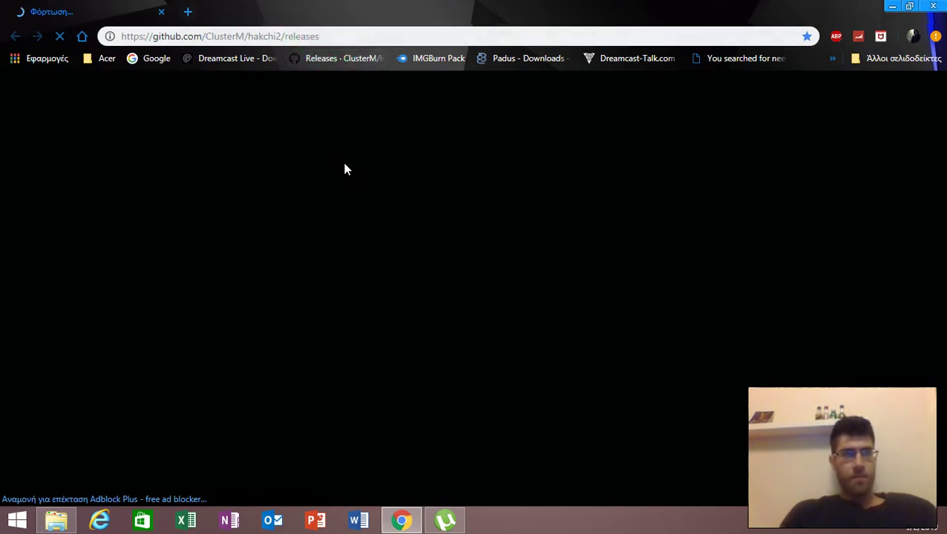
left_click(412, 155)
scroll(401, 186, "down", 2)
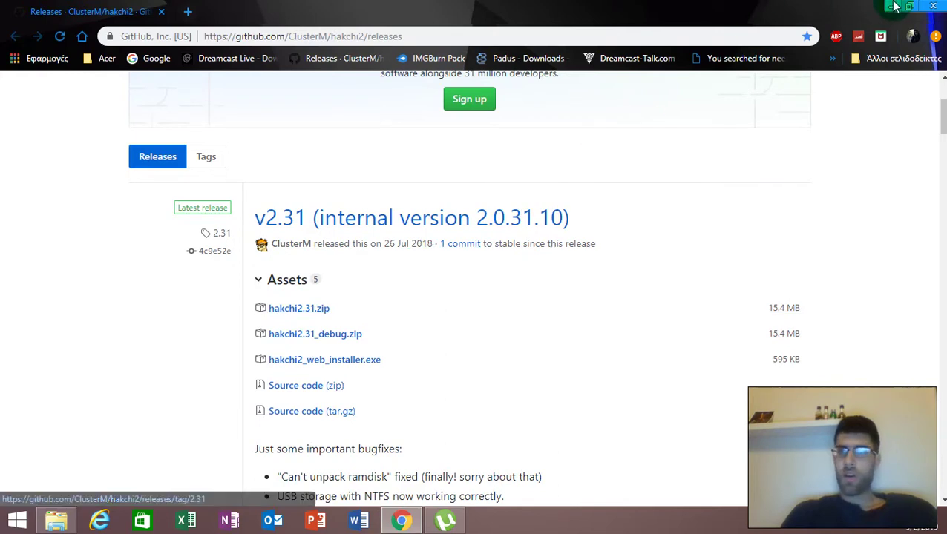
left_click(932, 6)
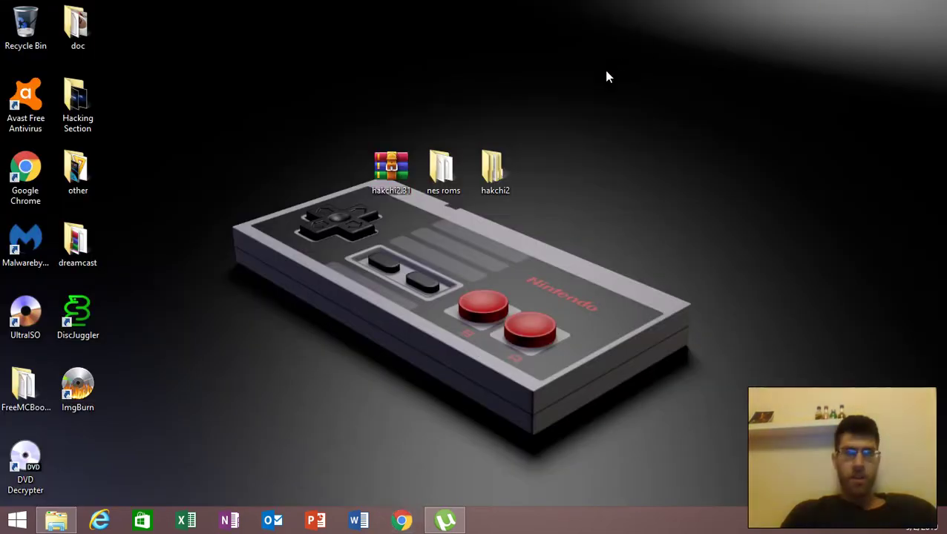
Step: Check the contents of the hakchi2.31 archive on the desktop, and move the archive to the Recycle Bin
double_click(398, 163)
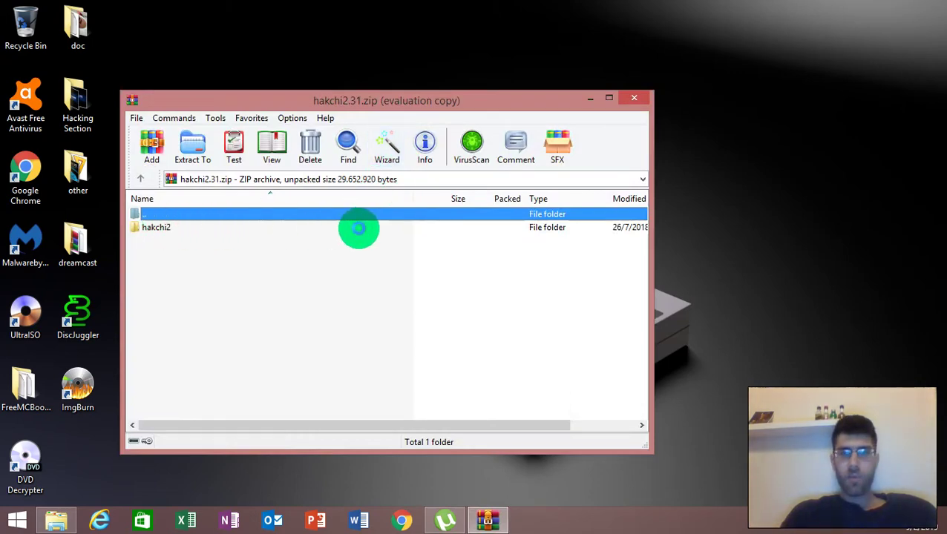
left_click(495, 217)
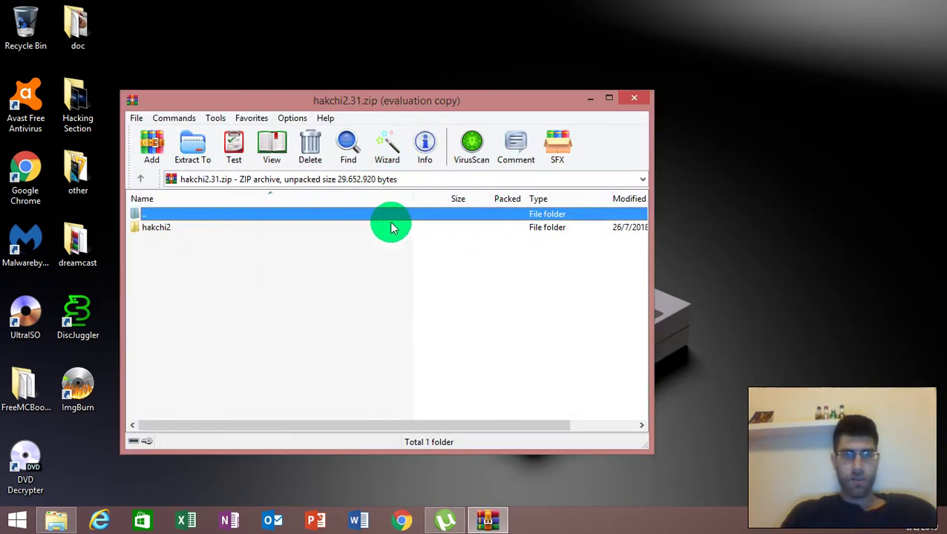
left_click(627, 99)
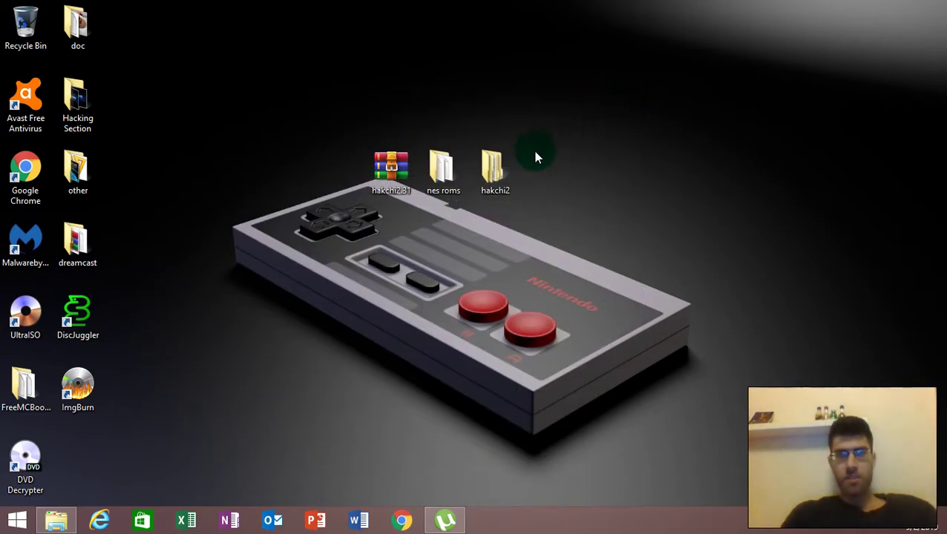
left_click(495, 170)
left_click_drag(496, 171, 25, 29)
Step: Launch the hakchi application from the inner hakchi2 folder on the desktop, and put the folder window away
double_click(492, 167)
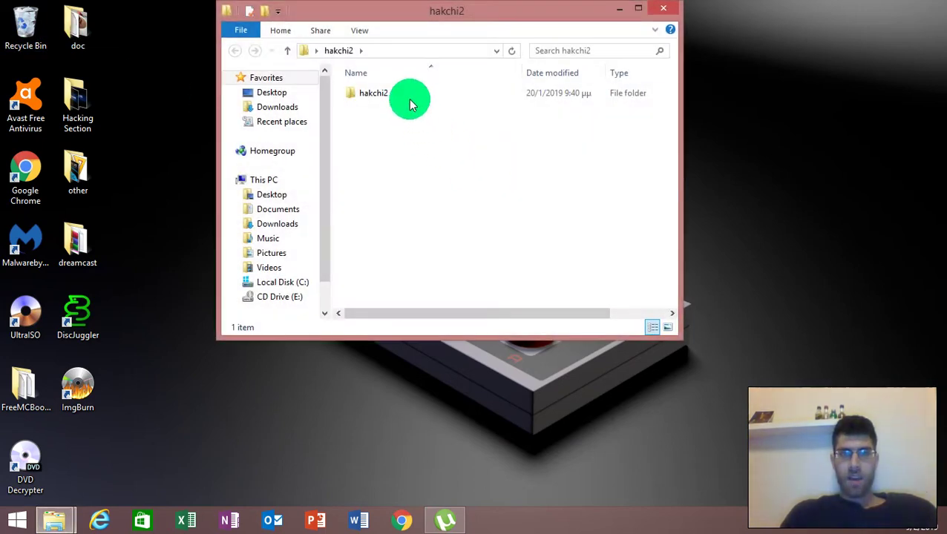
double_click(408, 100)
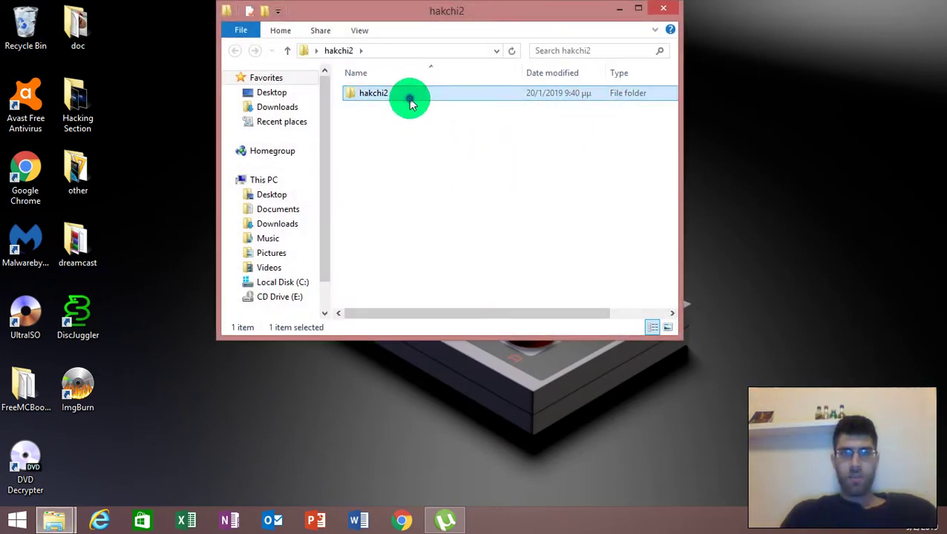
scroll(402, 171, "down", 1)
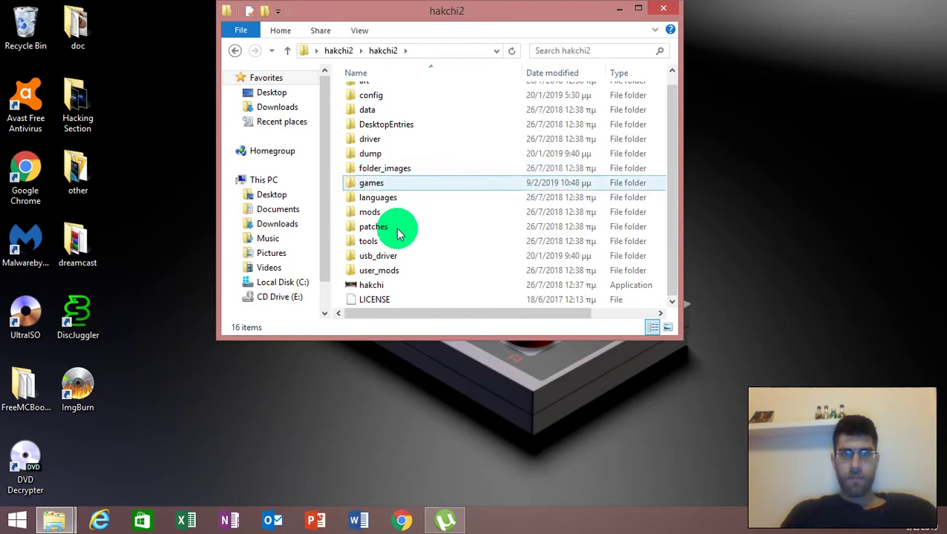
left_click(375, 286)
double_click(374, 286)
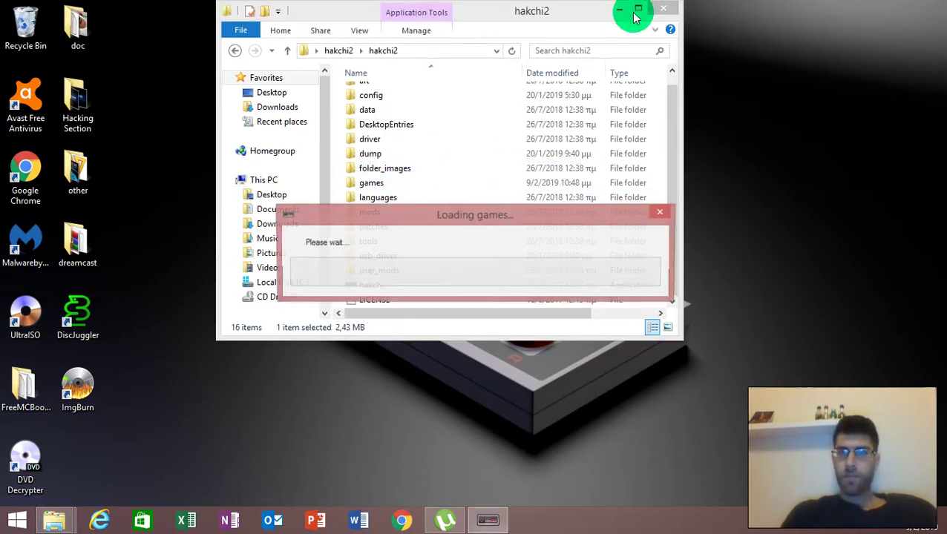
left_click(619, 9)
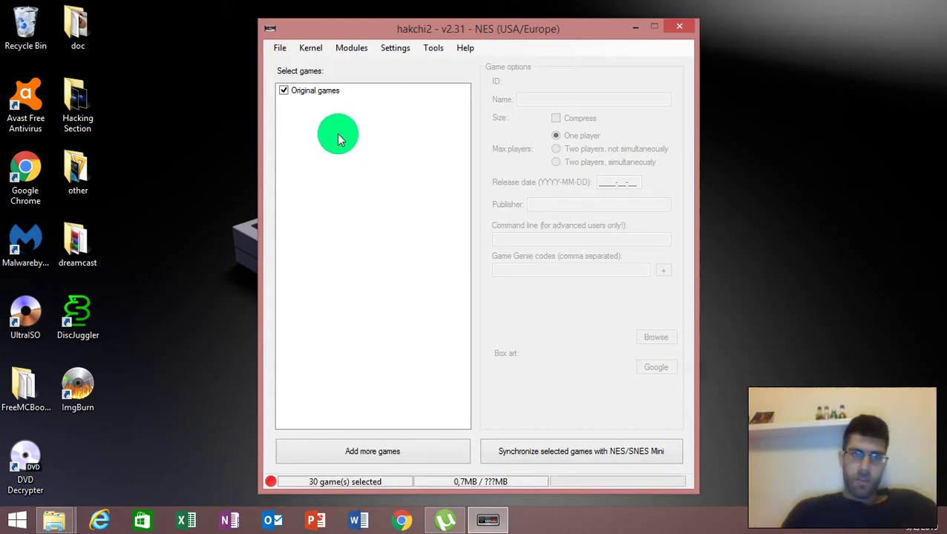
Step: Review the kernel commands in hakchi2, and check the kernel image file in the dump folder inside hakchi2
left_click(310, 49)
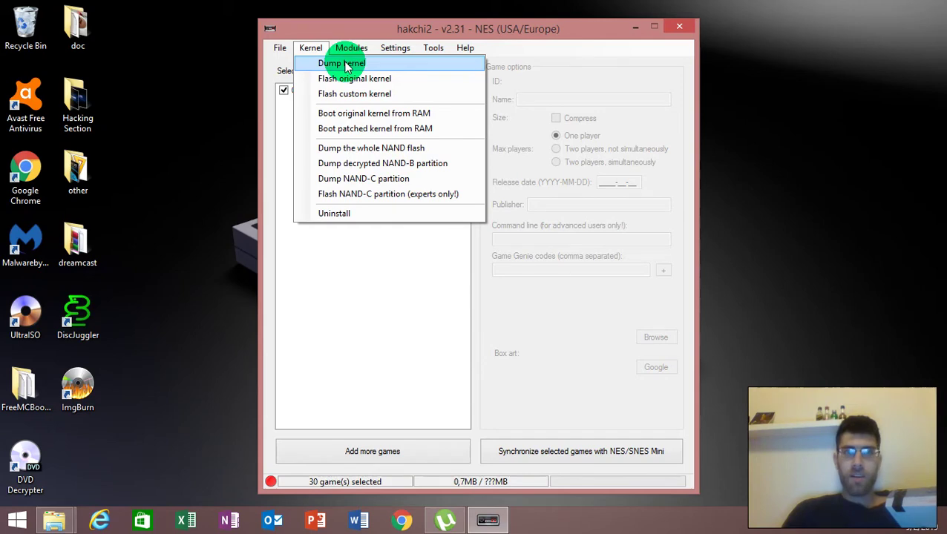
left_click(433, 48)
left_click_drag(461, 34, 366, 254)
left_click(495, 174)
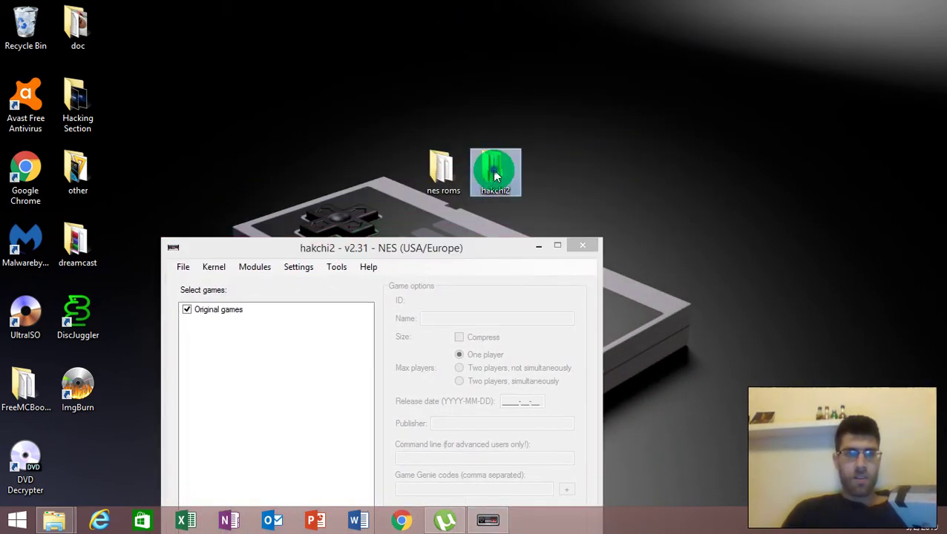
double_click(496, 174)
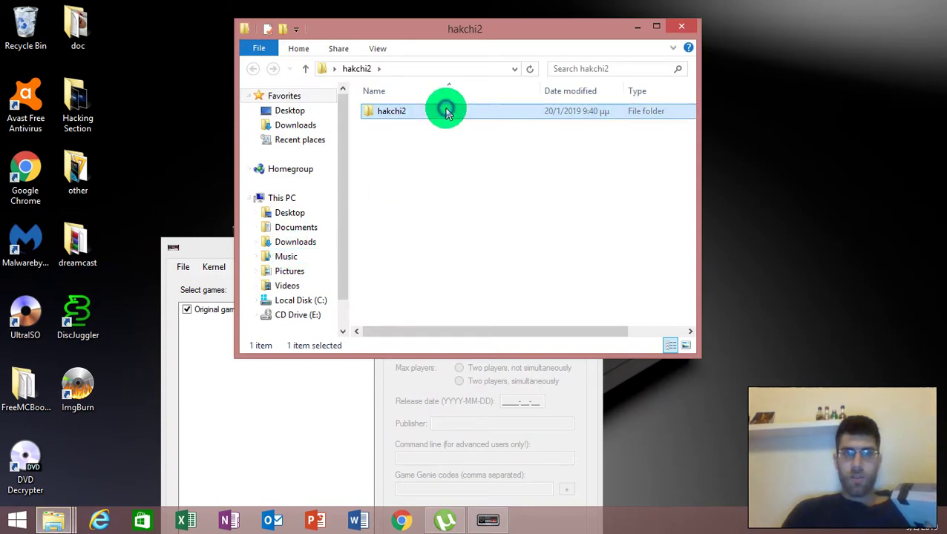
double_click(445, 113)
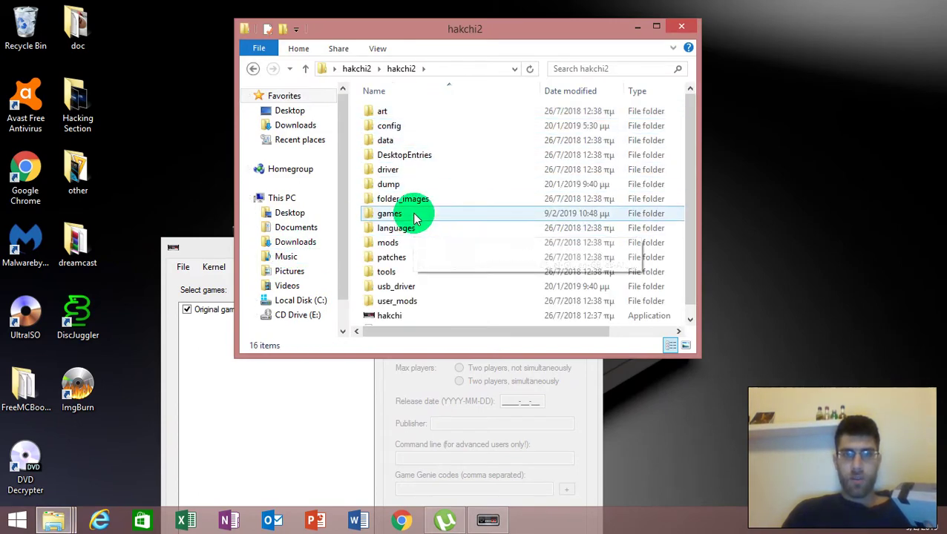
double_click(413, 184)
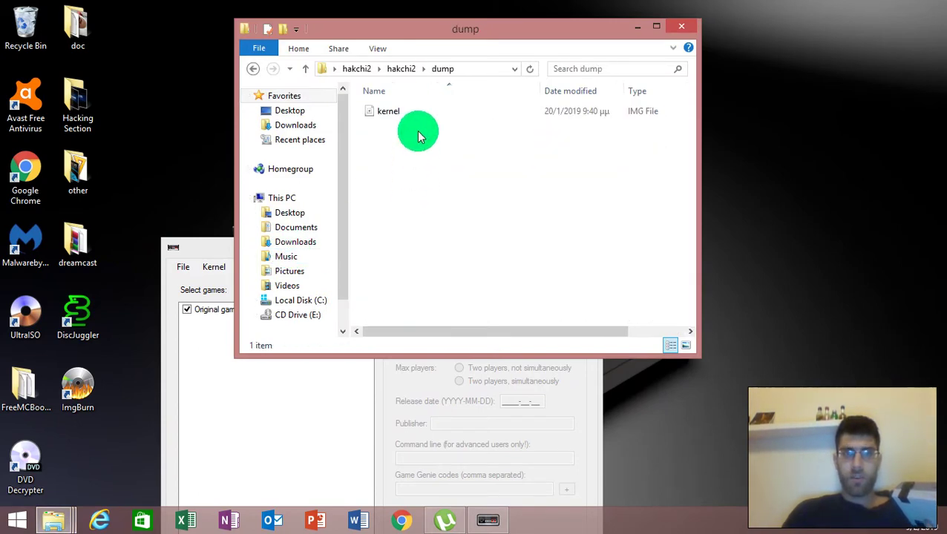
left_click_drag(364, 201, 296, 184)
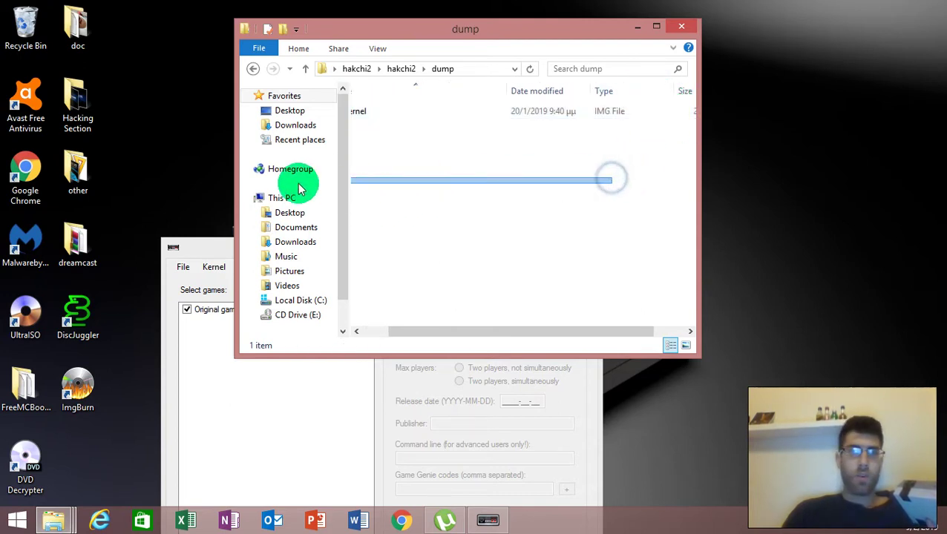
left_click_drag(670, 150, 361, 108)
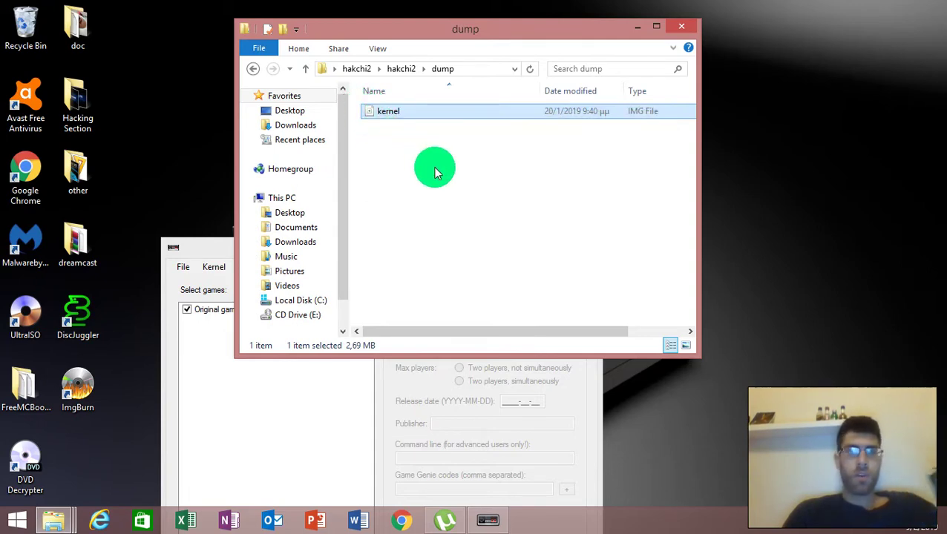
left_click(682, 28)
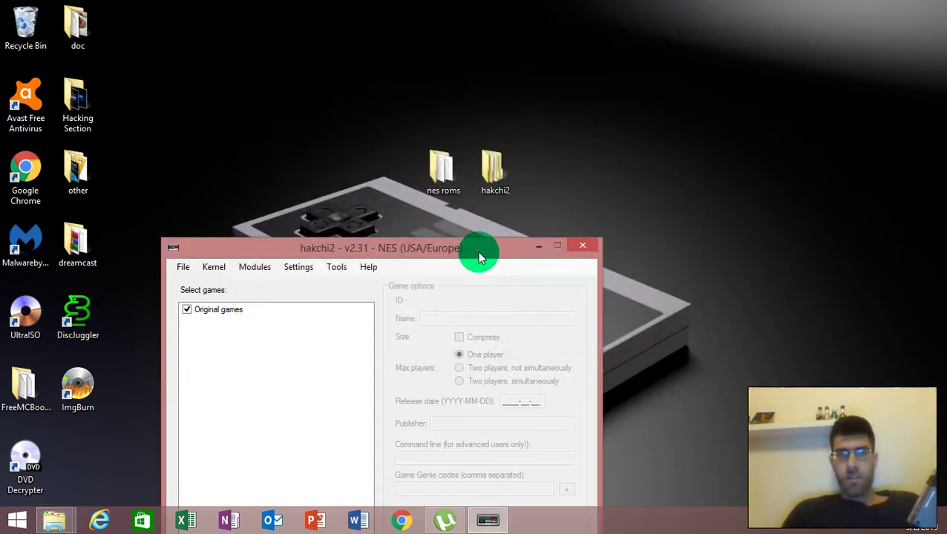
left_click_drag(480, 252, 582, 25)
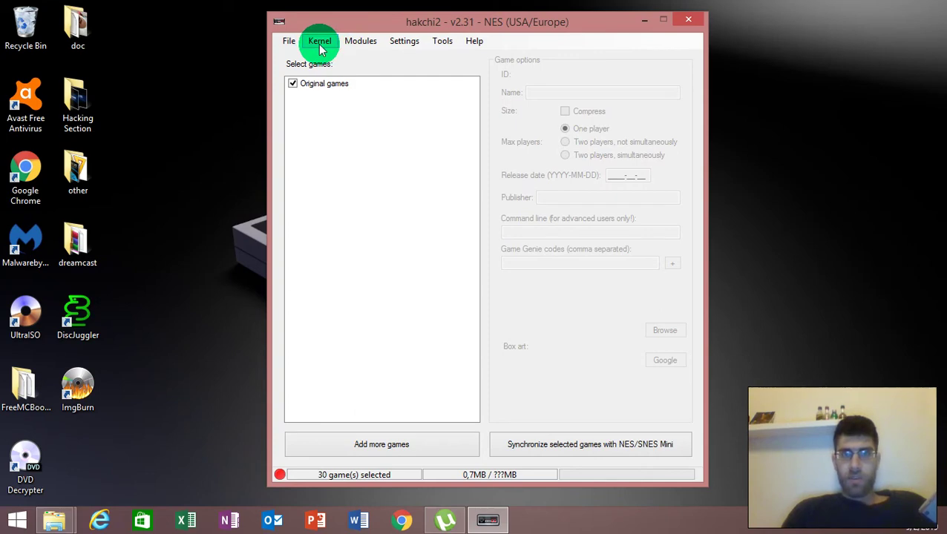
Step: Add all the SMC games from the snes folder to hakchi2, applying the available patches to all of them
left_click(394, 449)
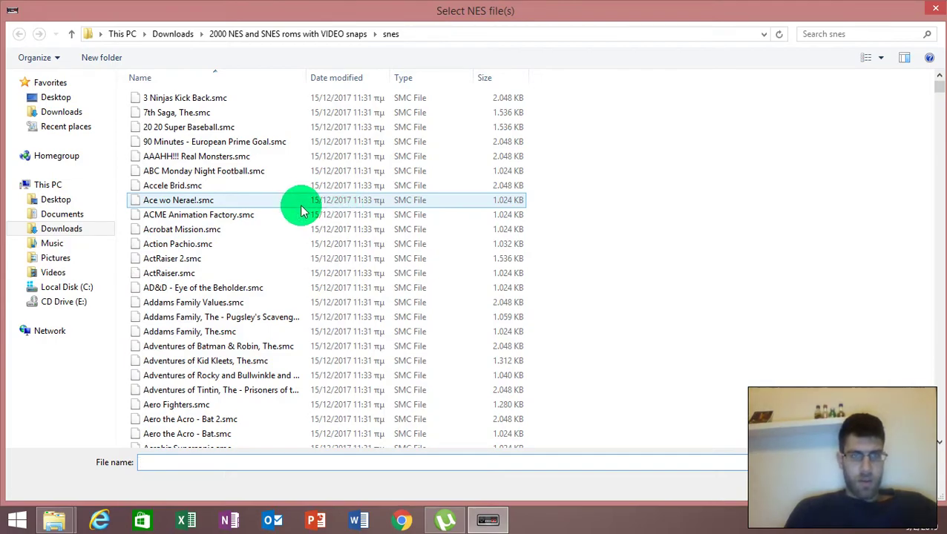
left_click_drag(496, 106, 469, 475)
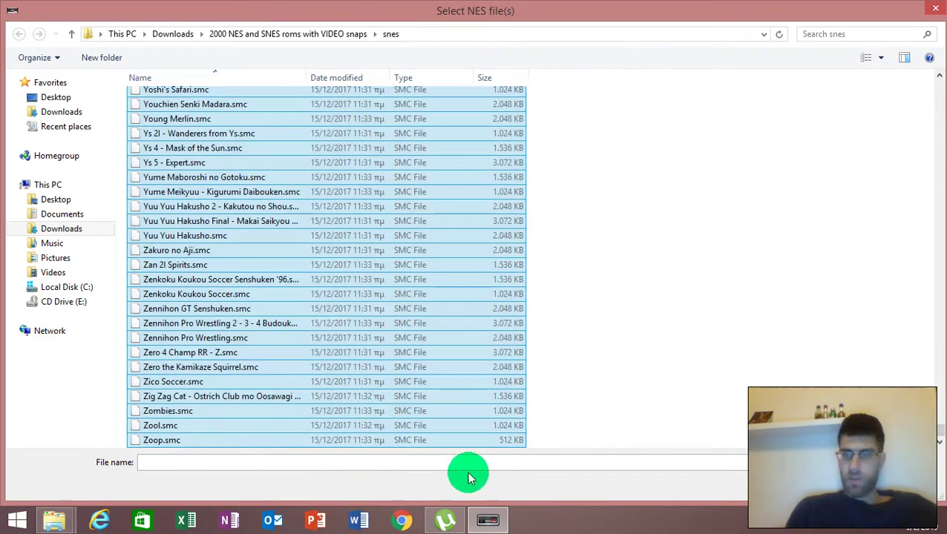
left_click(682, 489)
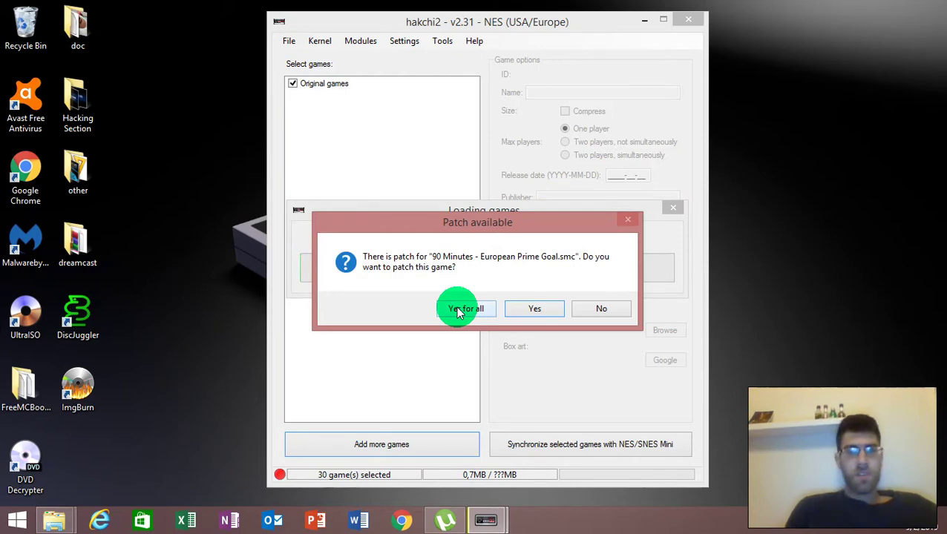
left_click(458, 308)
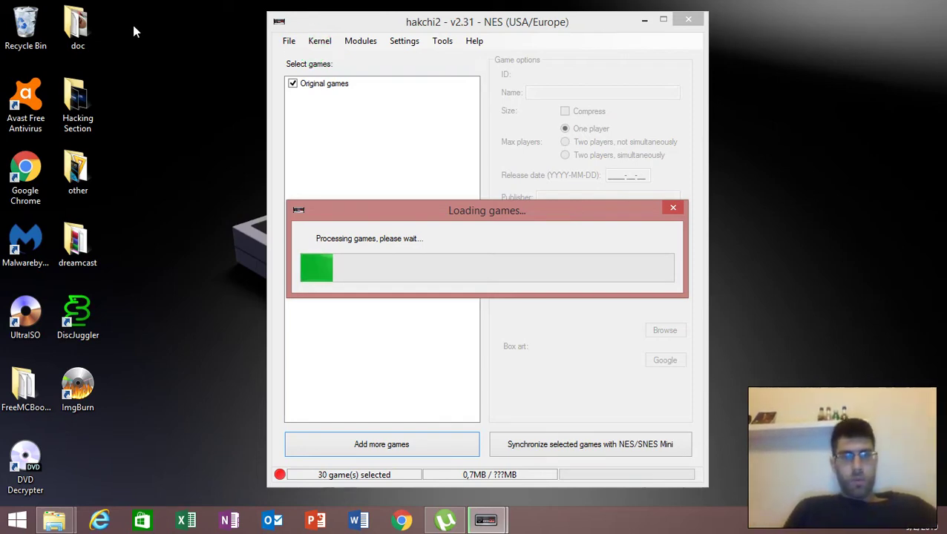
Step: Select all the added games in the list and download box art for them
left_click(319, 127)
mouse_move(320, 128)
left_mouse_down()
mouse_move(423, 123)
mouse_move(409, 125)
left_mouse_up()
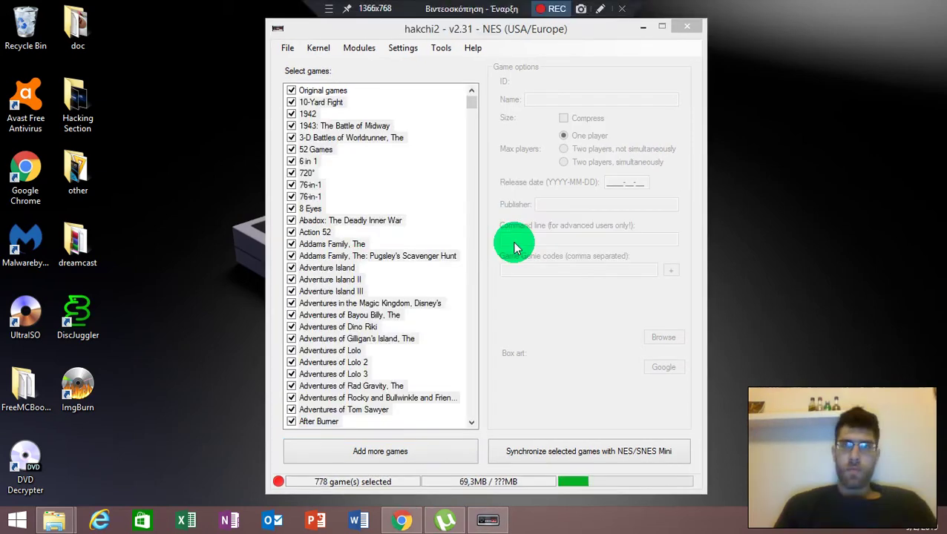
key("ctrl+a")
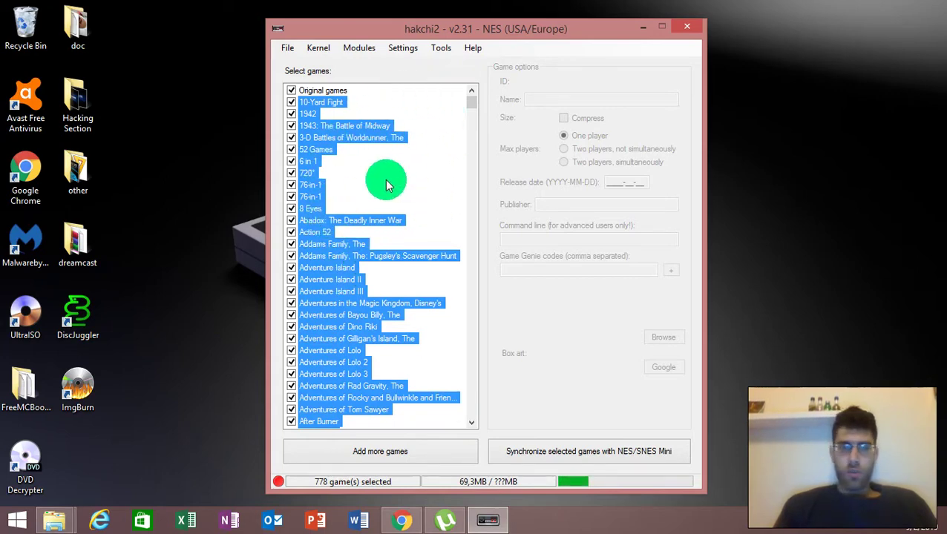
right_click(310, 156)
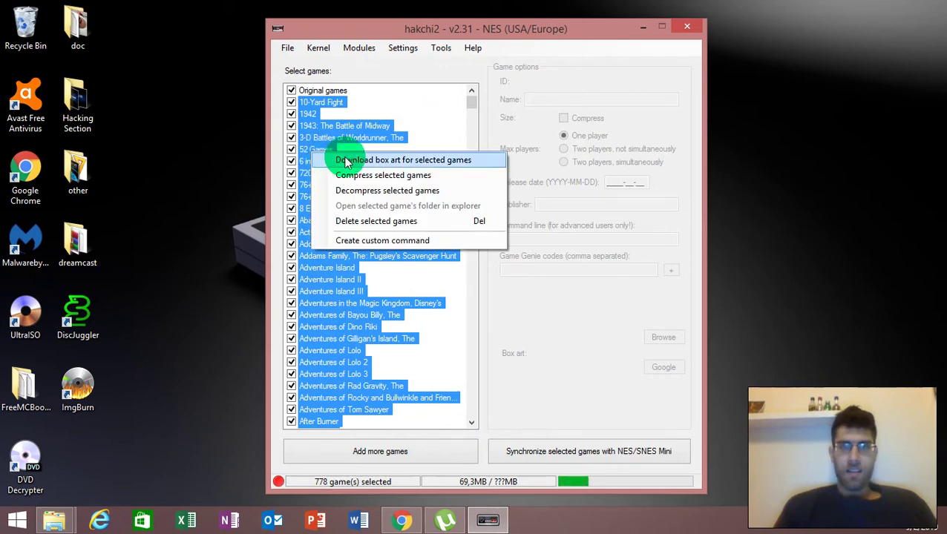
left_click(420, 161)
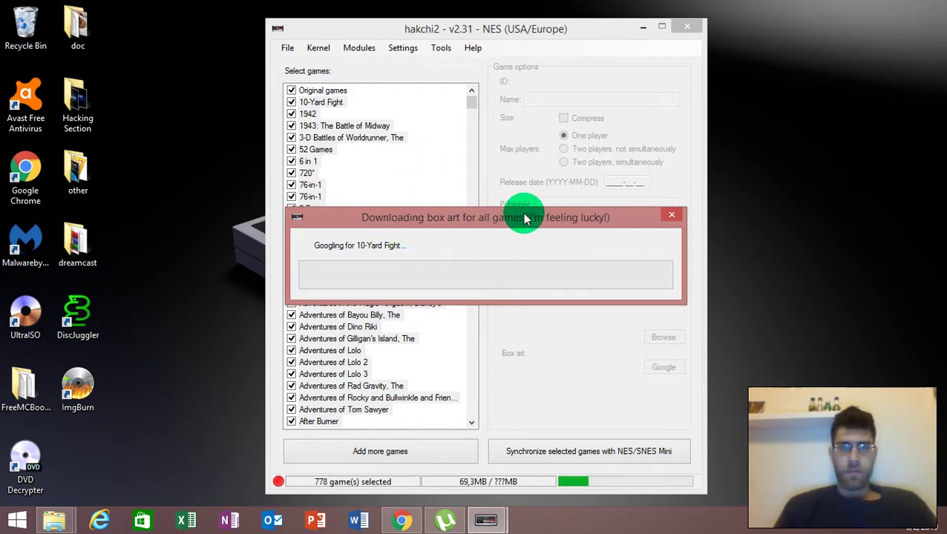
left_click_drag(506, 209, 463, 223)
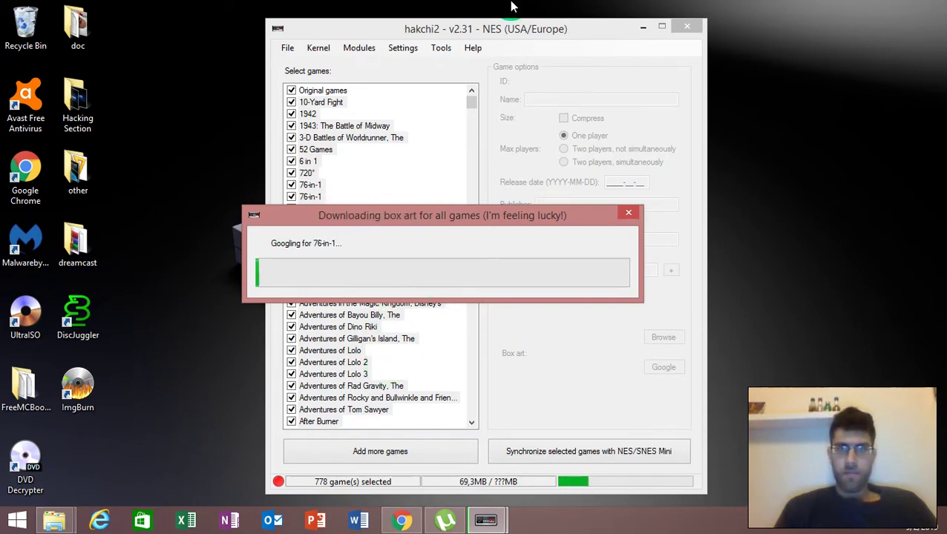
mouse_move(523, 7)
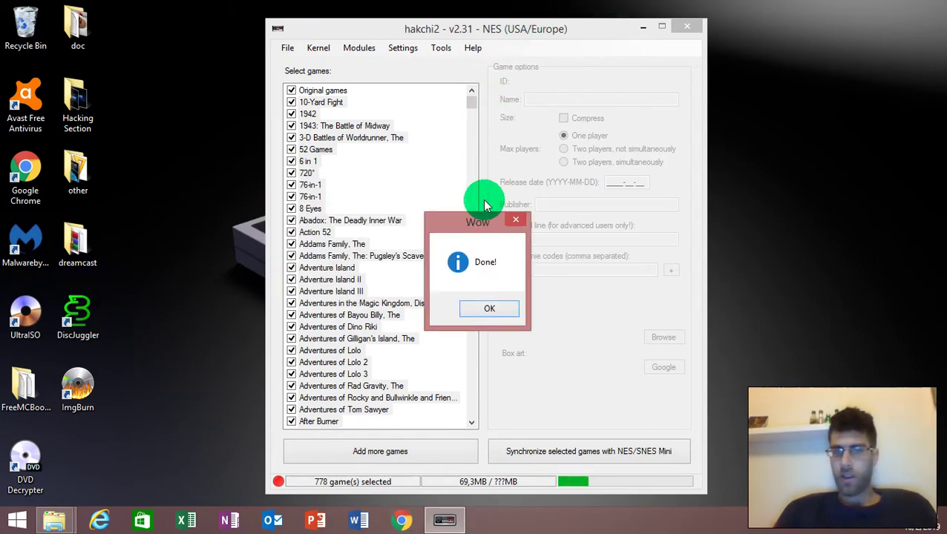
left_click(488, 310)
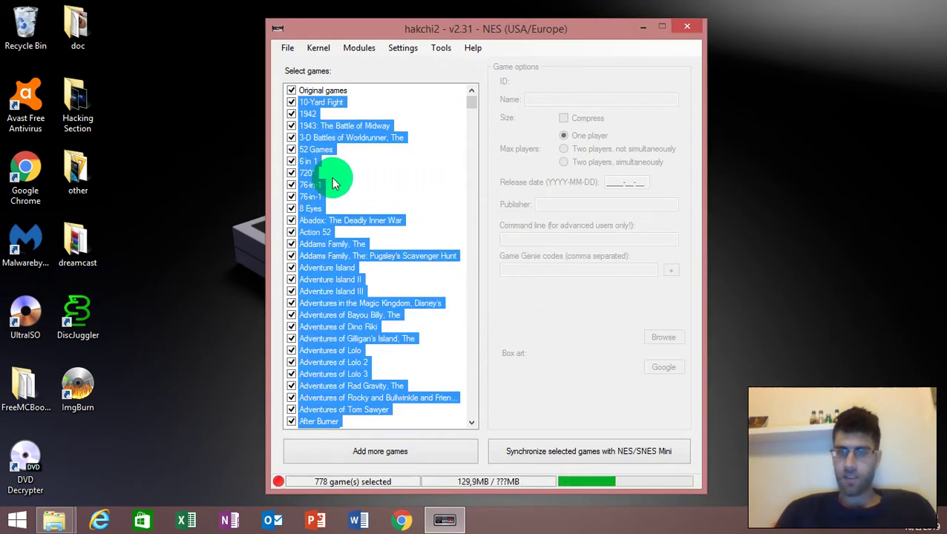
Step: Check the box art and game options of 10-Yard Fight and 3-D Battles of Worldrunner, The
left_click(321, 102)
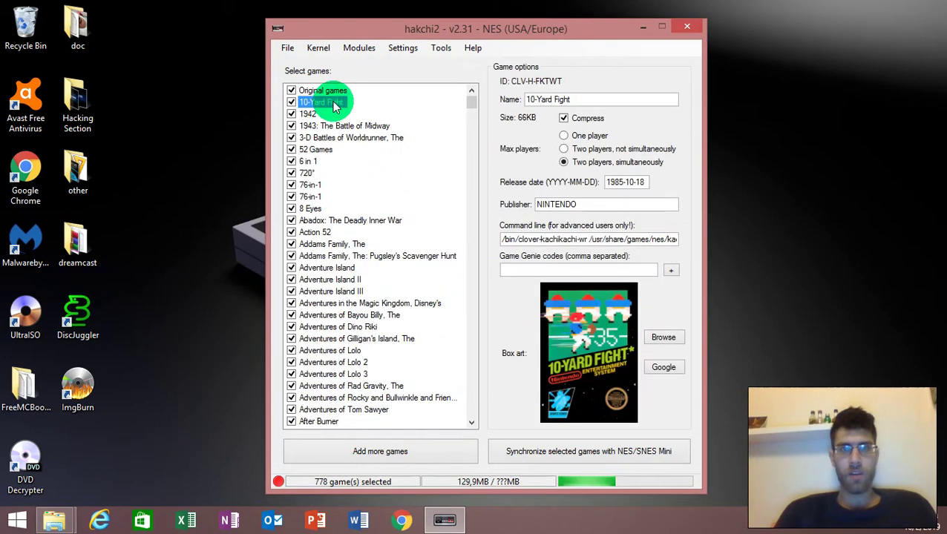
left_click(318, 137)
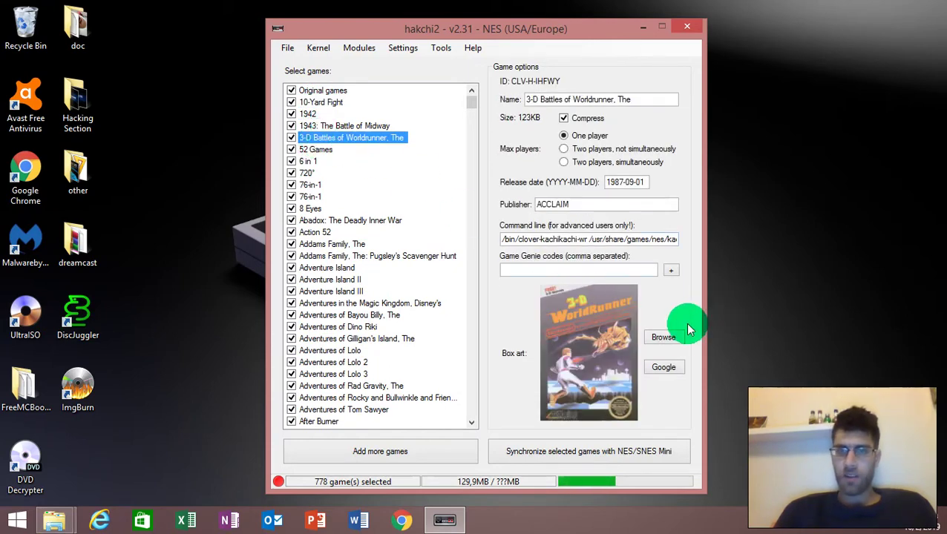
Step: Replace the box art of 3-D Battles of Worldrunner, The with the 400x500 three-dimensional box image found through Google Images
left_click(669, 339)
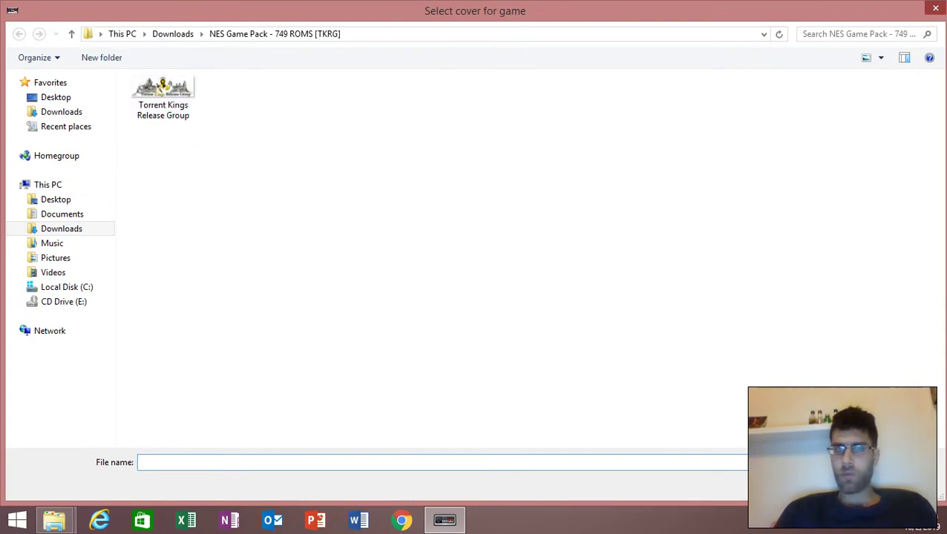
key("Escape")
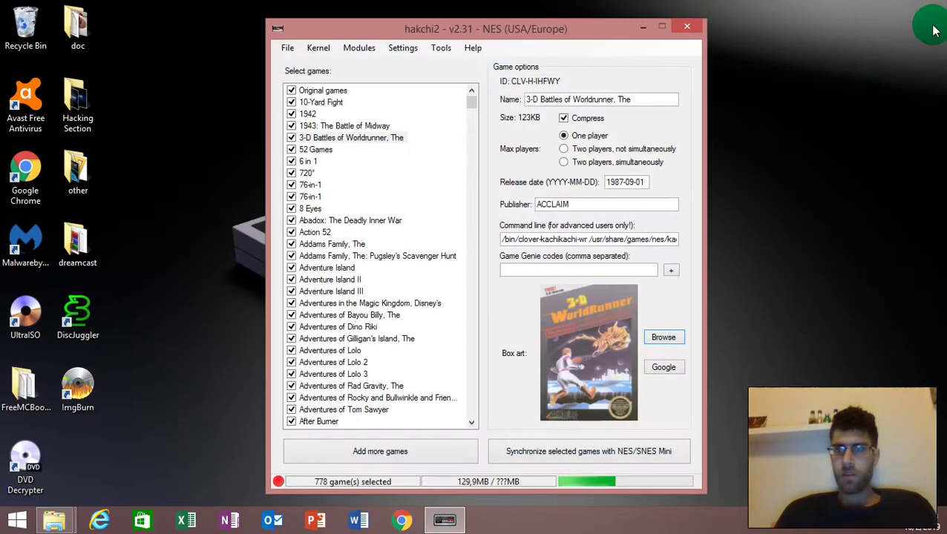
left_click(661, 368)
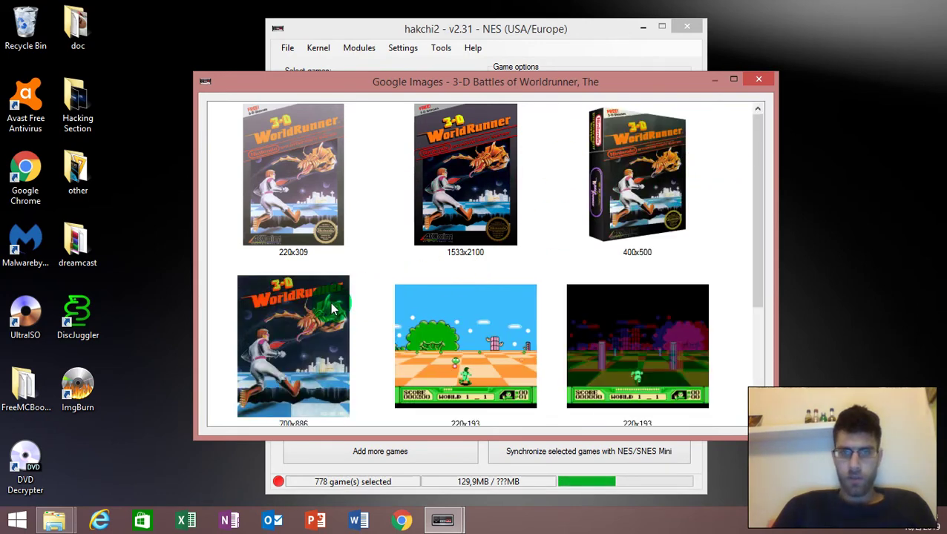
scroll(393, 318, "down", 3)
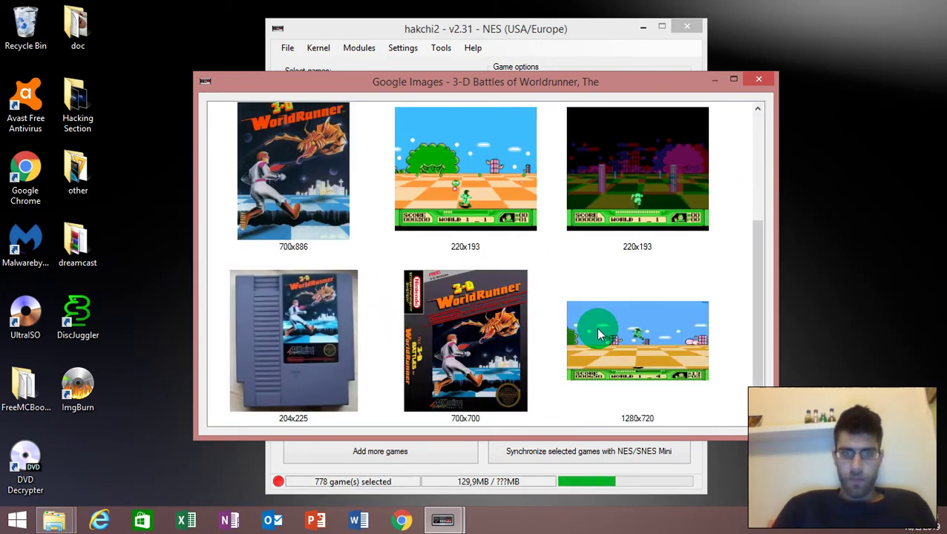
scroll(549, 311, "up", 3)
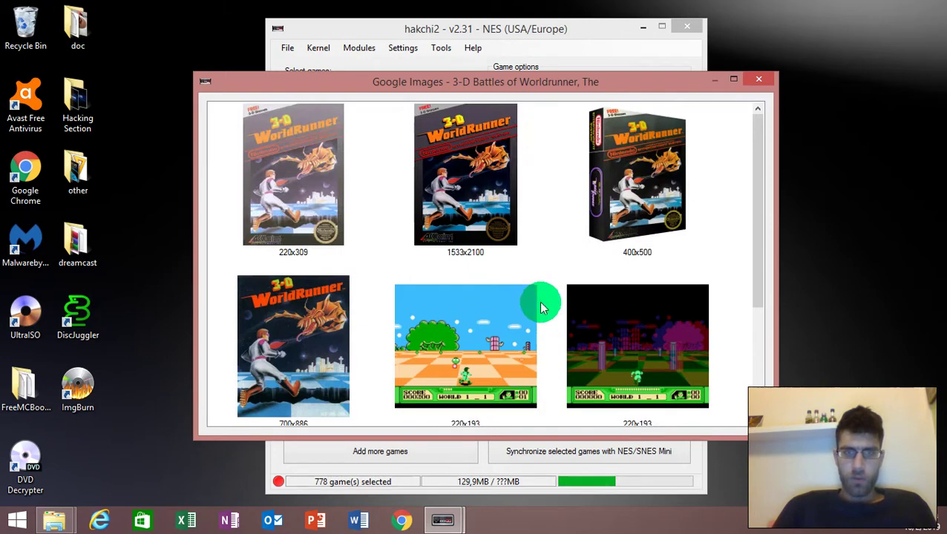
left_click(628, 191)
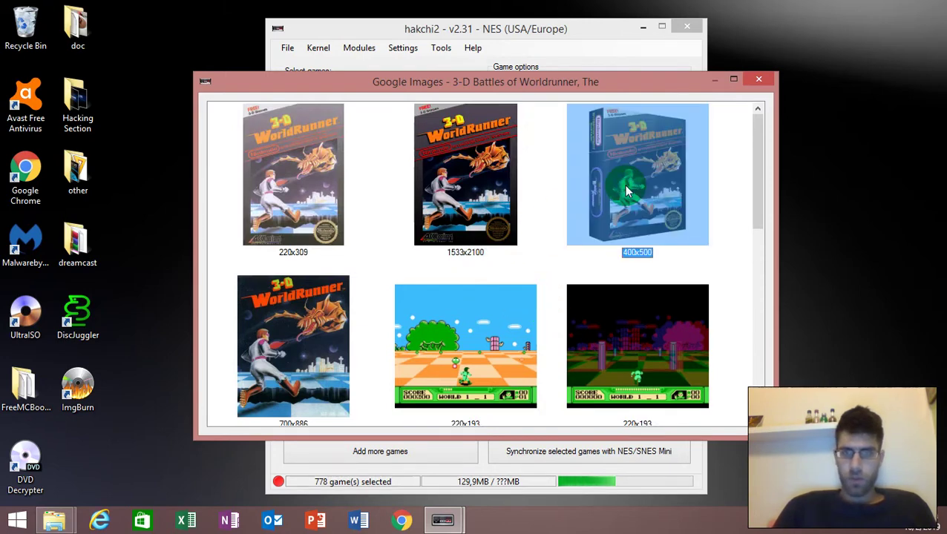
double_click(636, 237)
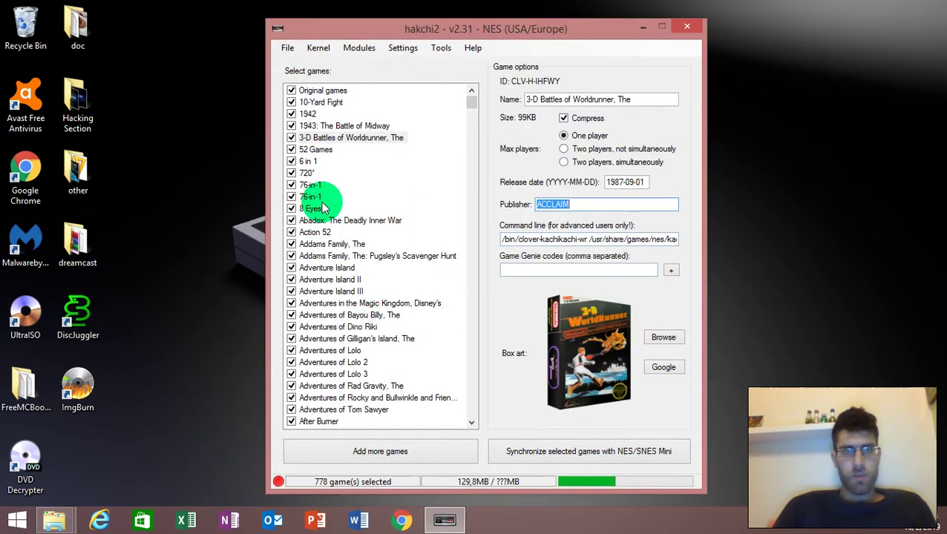
Step: Set the maximum games per page/folder to 45 in the pages/folders structure
left_click(392, 56)
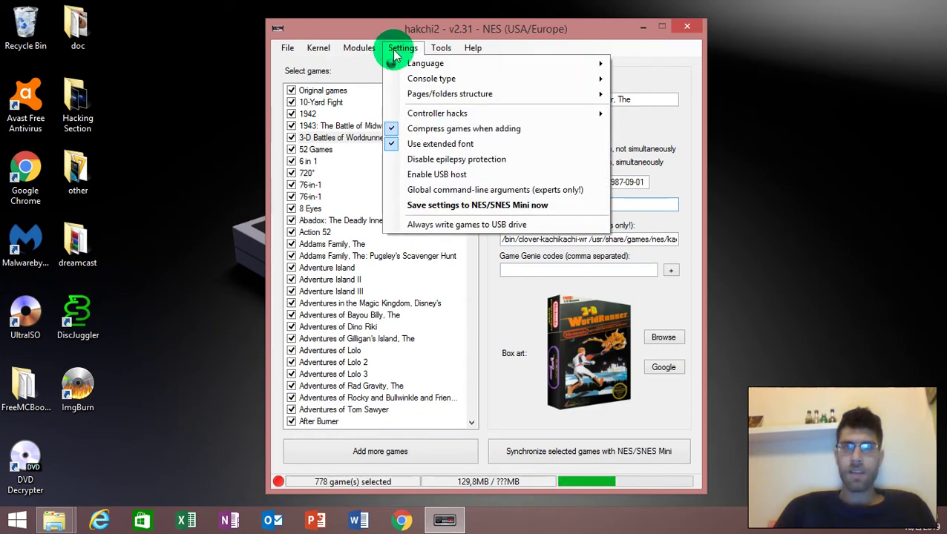
mouse_move(450, 96)
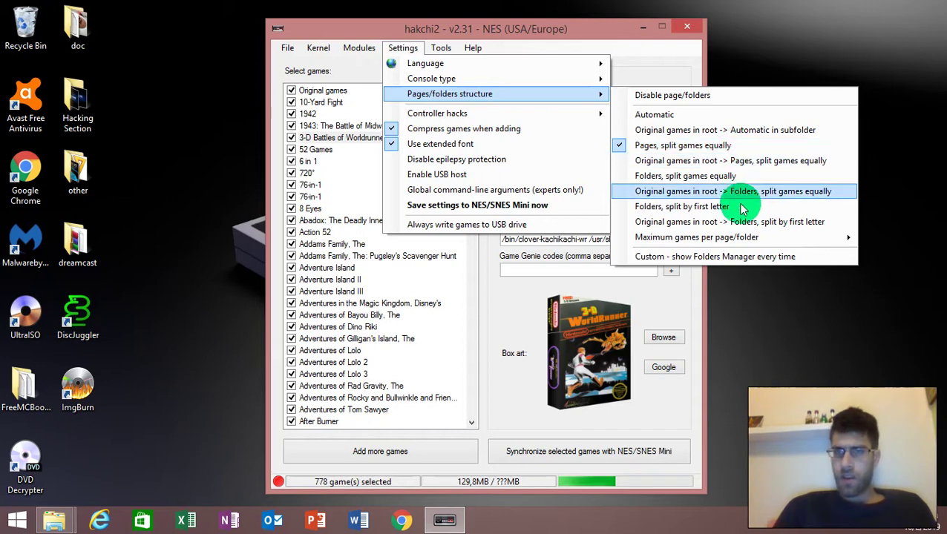
mouse_move(673, 238)
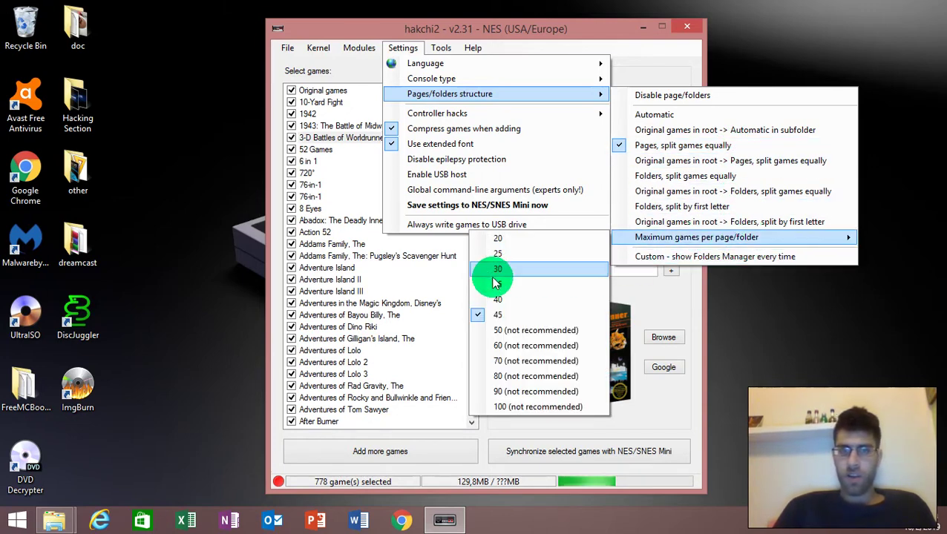
left_click(499, 318)
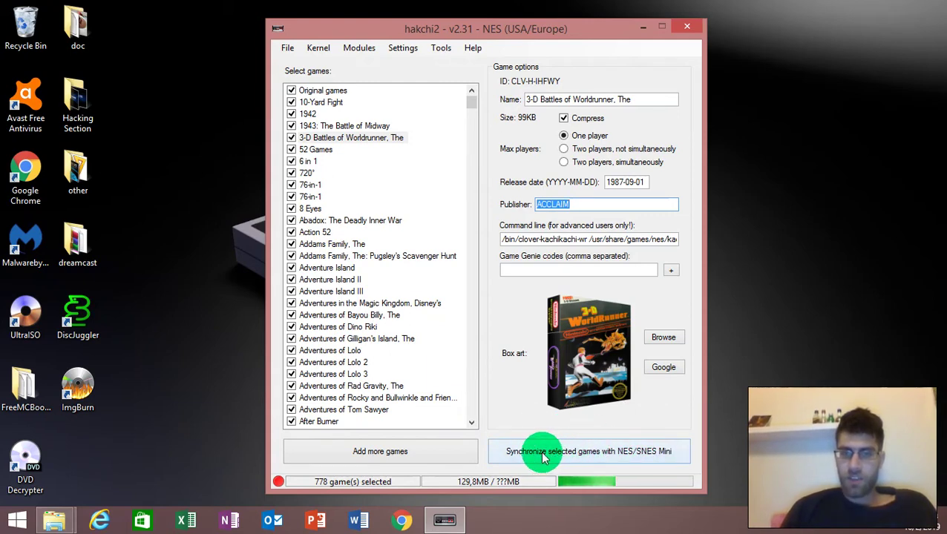
Step: Synchronize the selected games with the NES/SNES Mini, agreeing to flash the custom kernel first
left_click(624, 456)
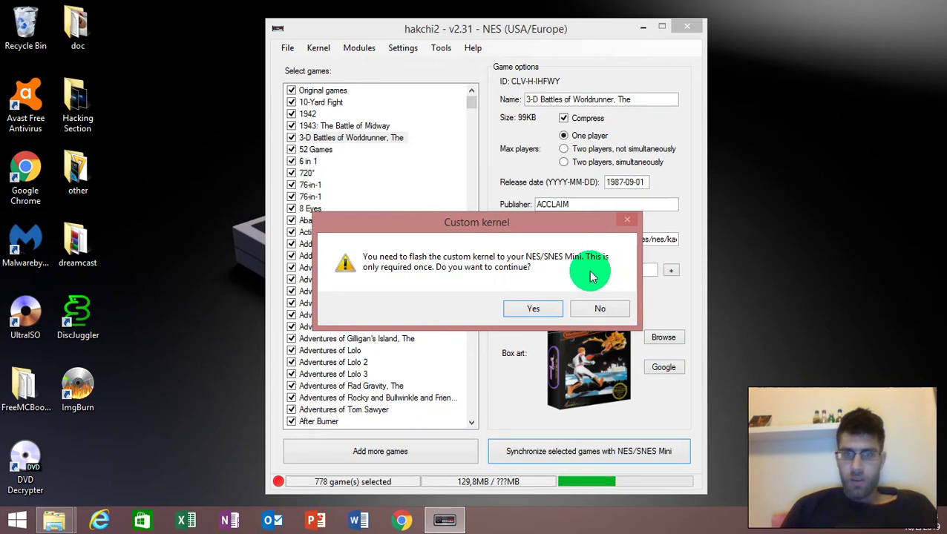
left_click(528, 309)
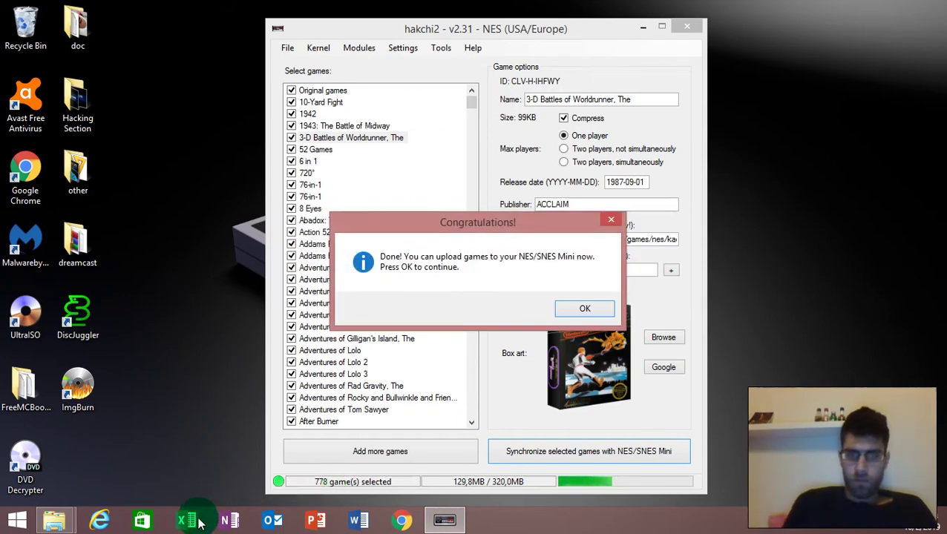
left_click(610, 309)
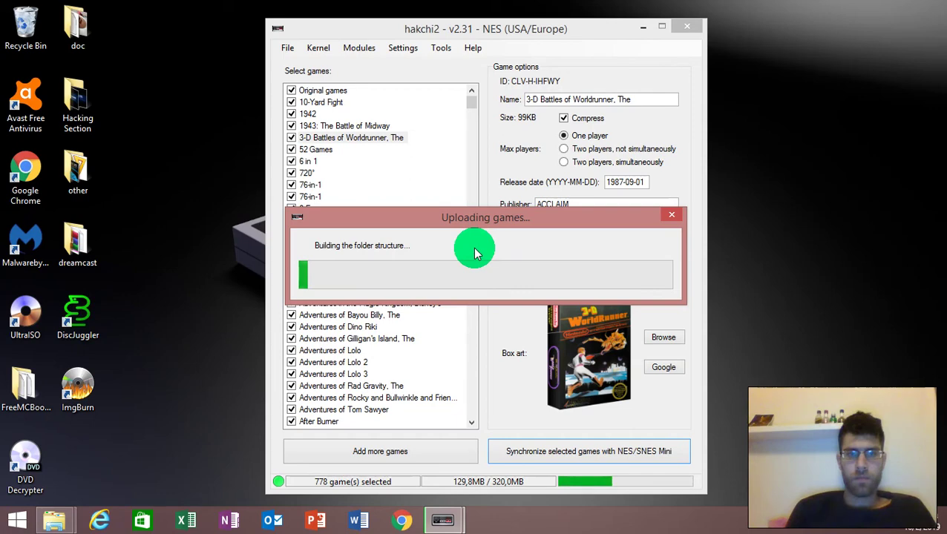
mouse_move(548, 7)
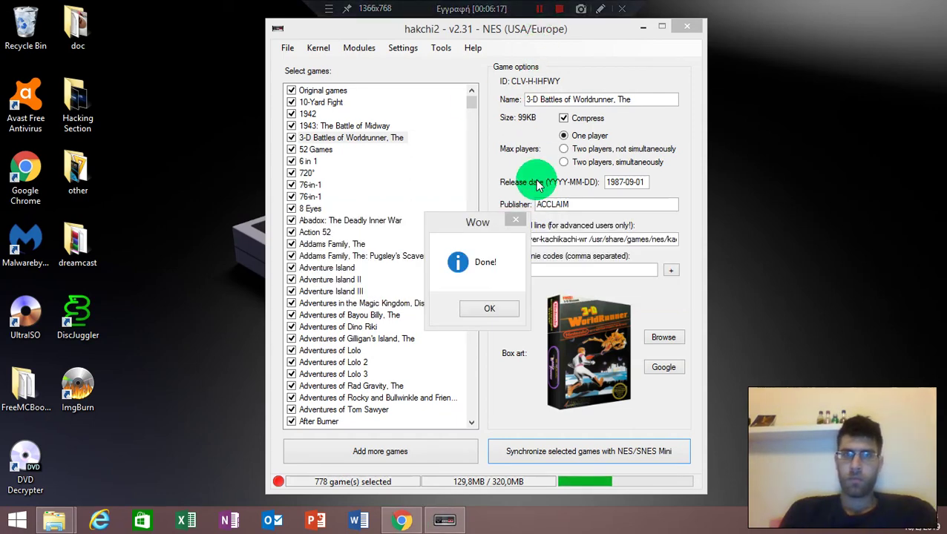
left_click(496, 312)
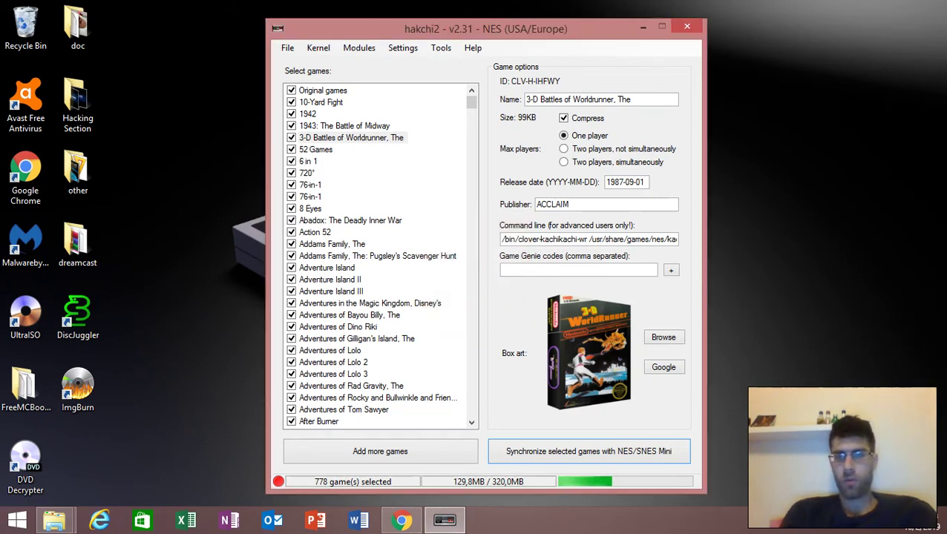
left_click(800, 528)
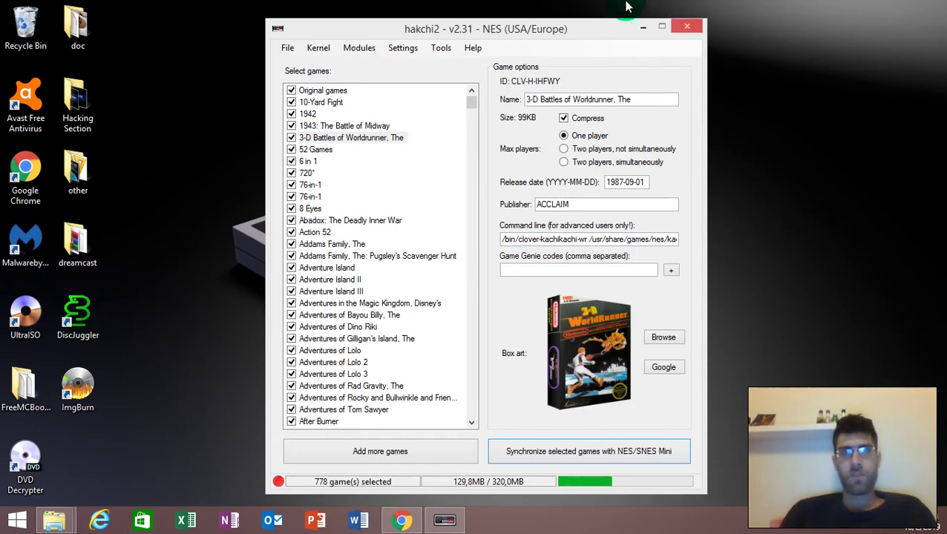
mouse_move(524, 7)
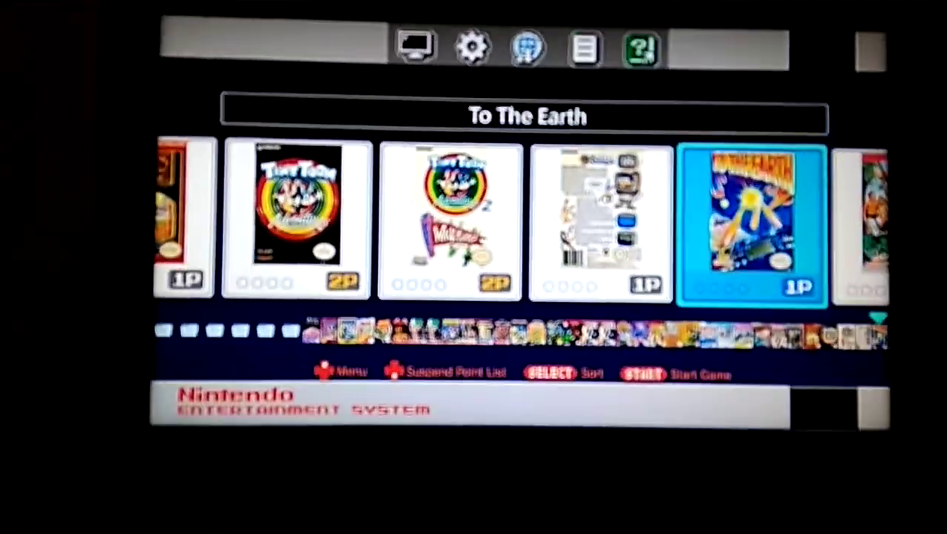
key("Left")
key("Left")
key("Left")
key("Left")
key("Left")
key("Left")
key("Left")
key("Left")
key("Left")
key("Left")
key("Left")
key("Left")
key("Left")
key("Left")
key("Left")
key("Left")
key("Left")
key("Left")
key("Left")
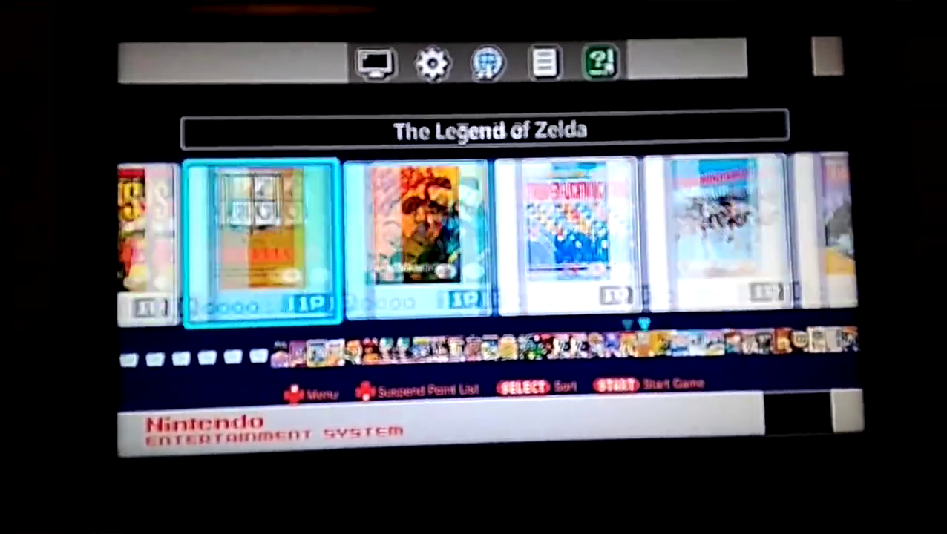
key("Left")
key("Left")
key("Left")
key("Left")
key("Left")
key("Left")
key("Left")
key("Left")
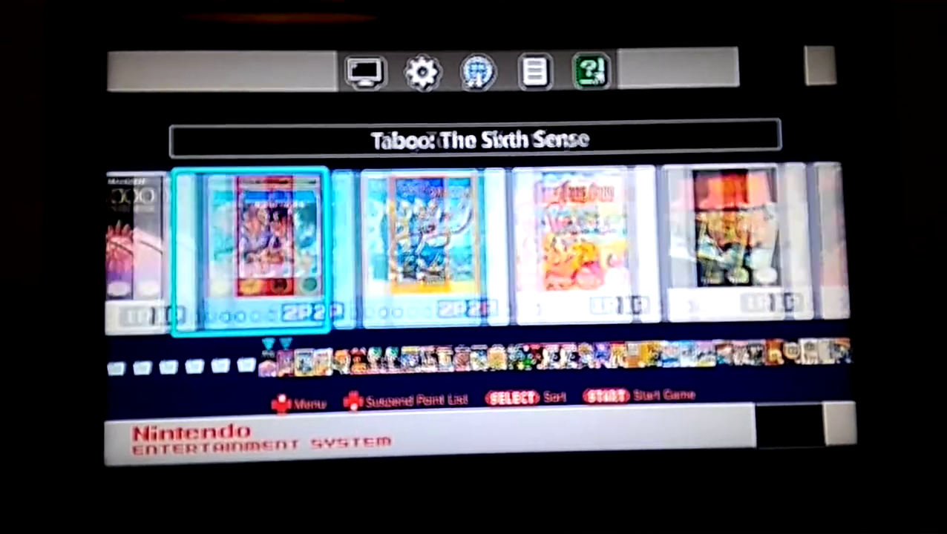
key("Left")
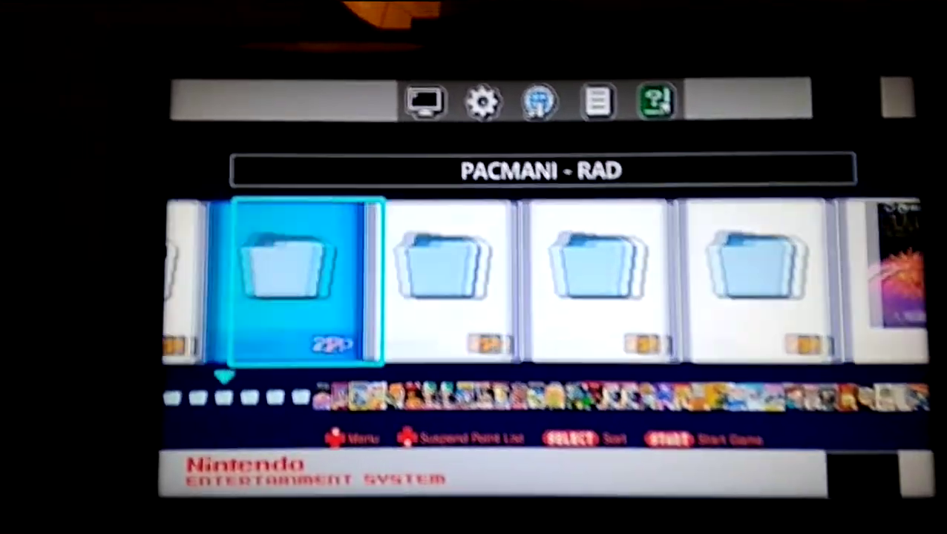